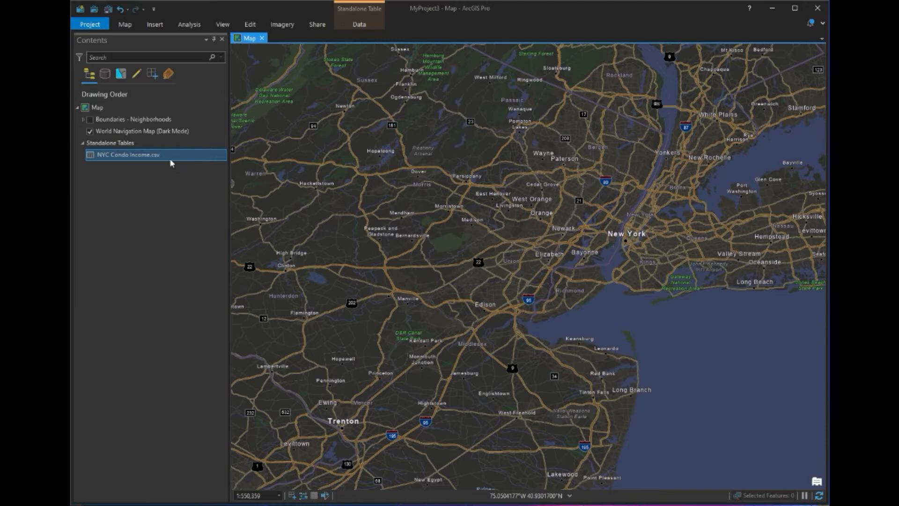
- Open the NYC Condo Income.csv table and examine its Estimated Gross Income and Estimated Expense columns
right_click(170, 159)
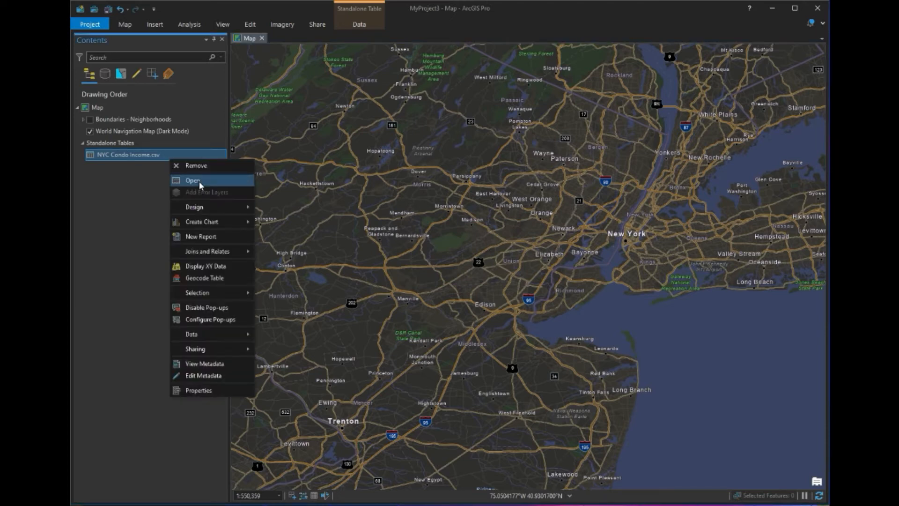
left_click(198, 181)
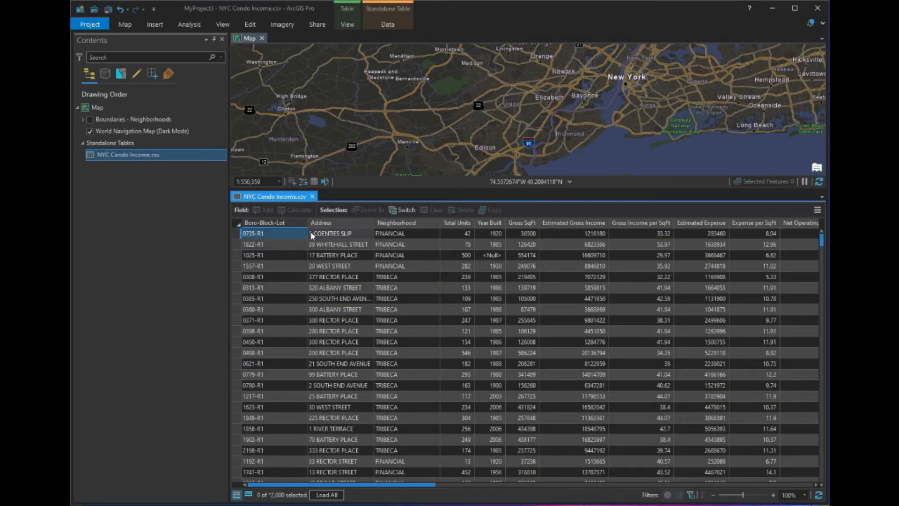
left_click(603, 235)
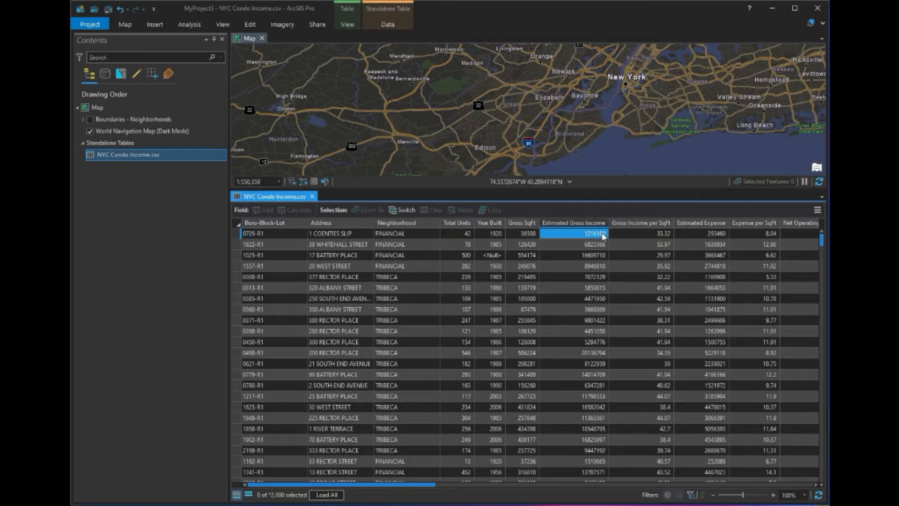
left_click(724, 233)
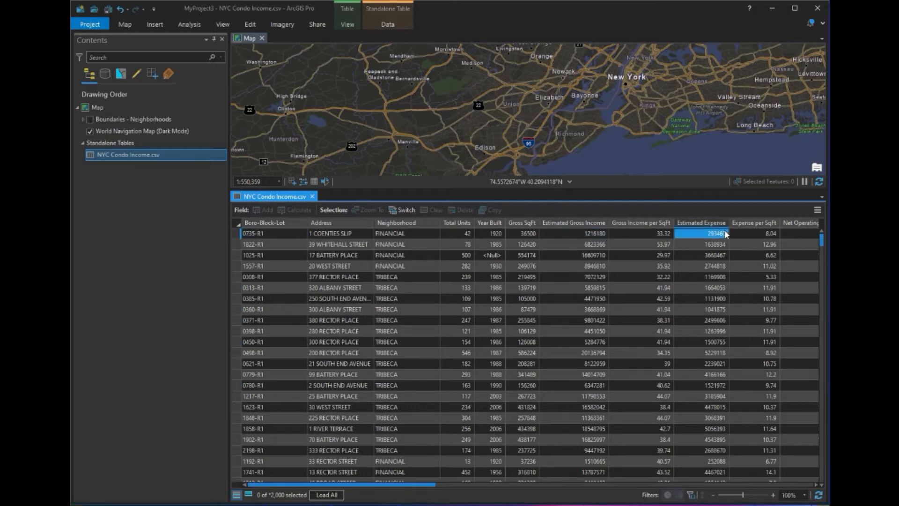
left_click(598, 235)
left_click(723, 236)
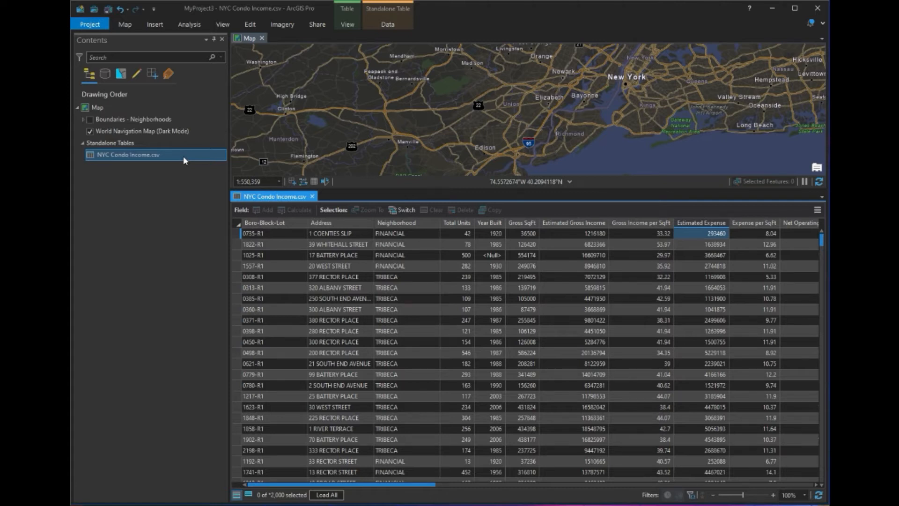
- Convert NYC Condo Income.csv to a geodatabase table named condoincome in MyProject3.gdb with the Table To Table tool
left_click(224, 26)
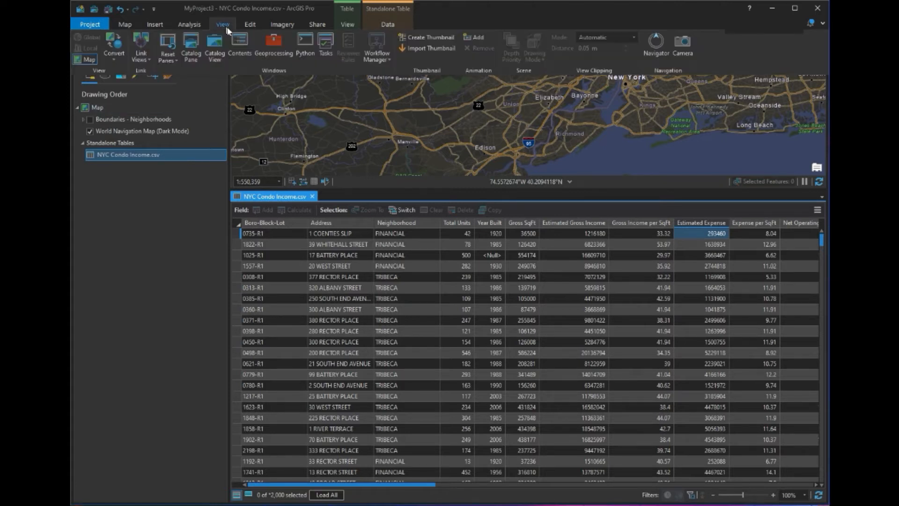
left_click(269, 46)
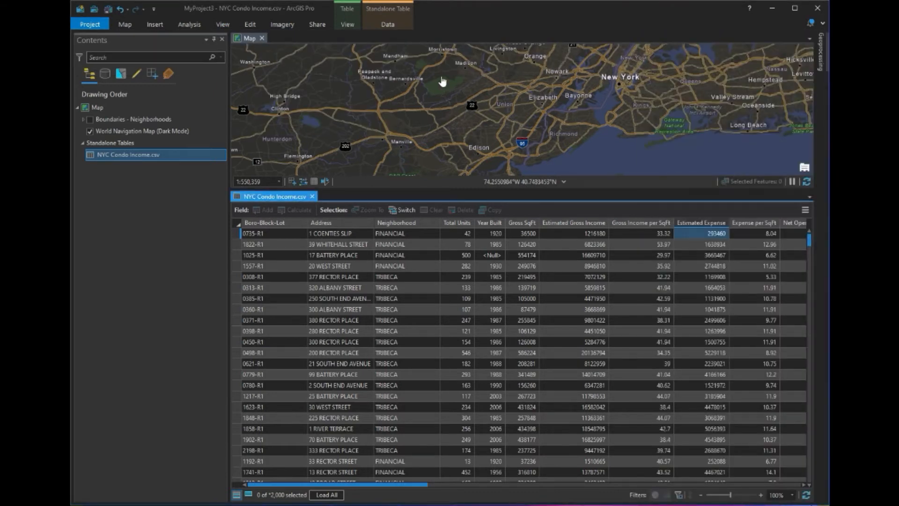
mouse_move(820, 57)
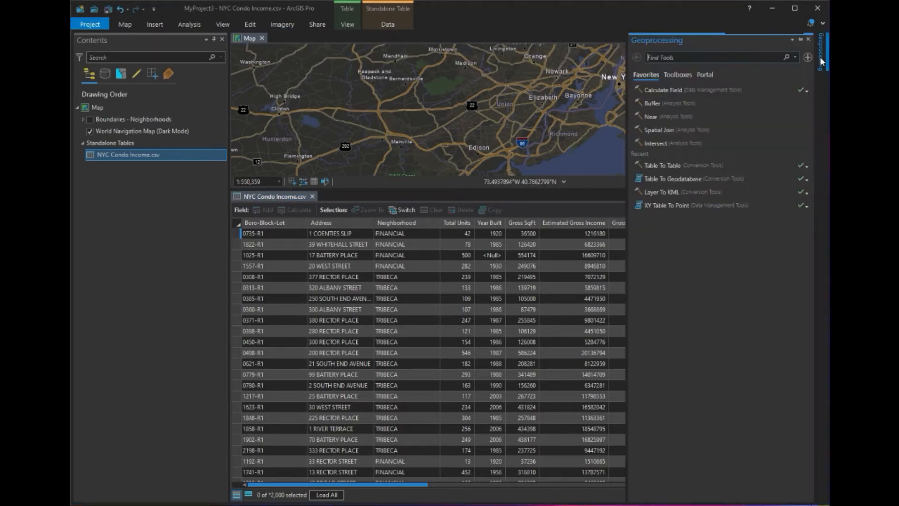
left_click(696, 167)
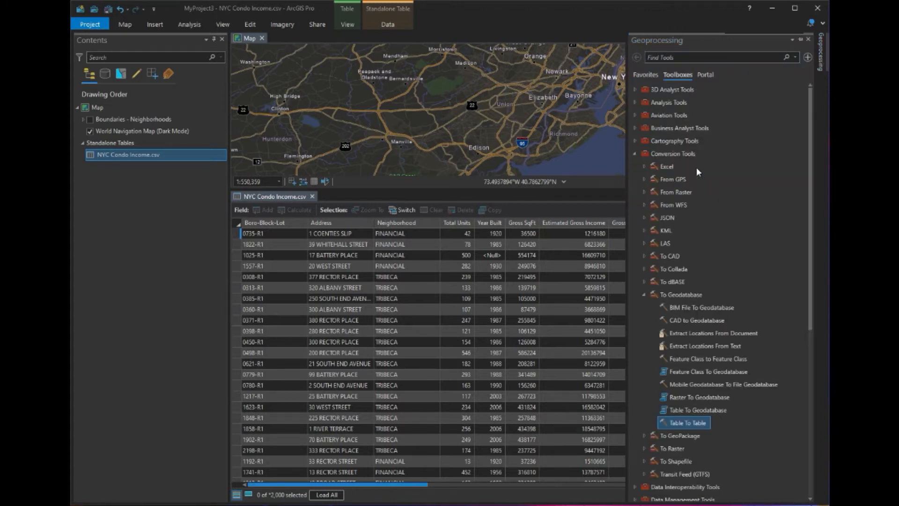
double_click(684, 420)
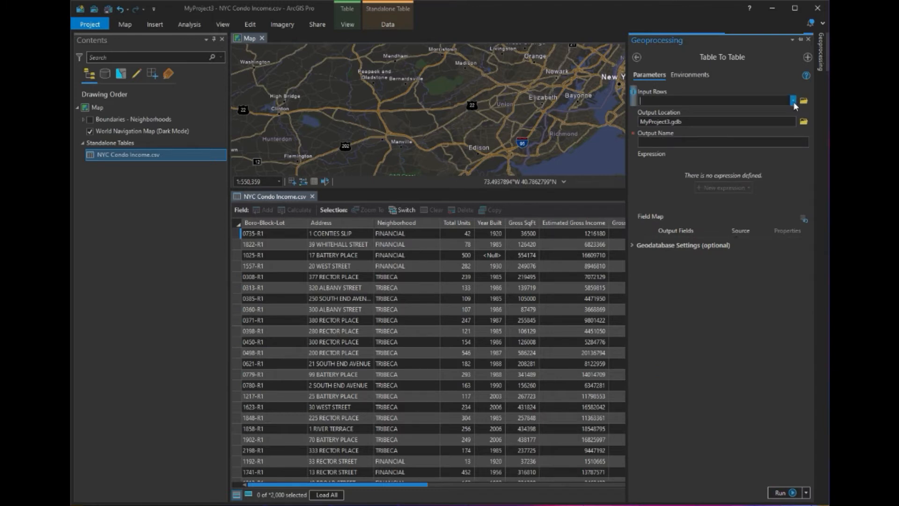
left_click(793, 101)
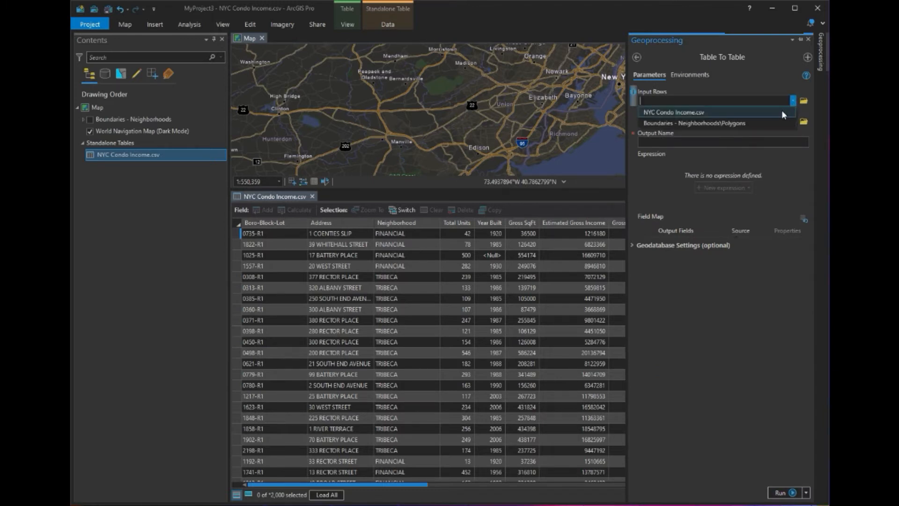
left_click(782, 111)
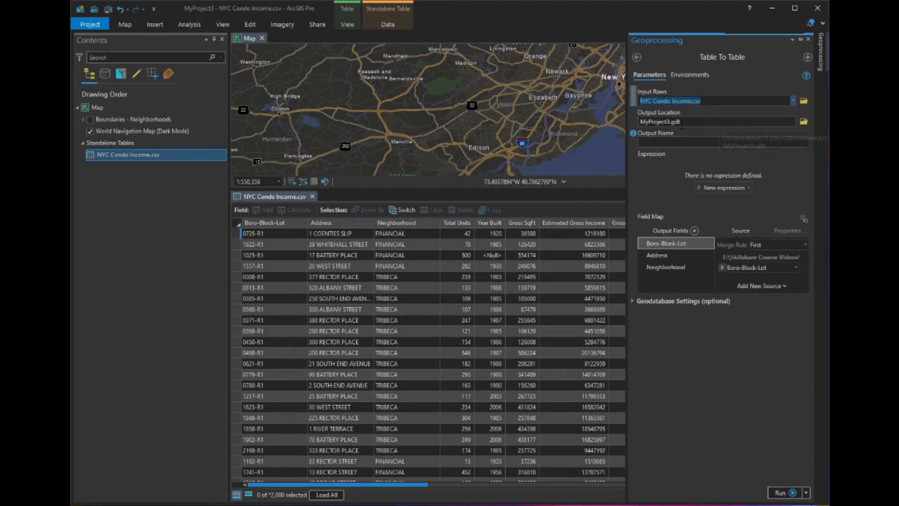
left_click(701, 140)
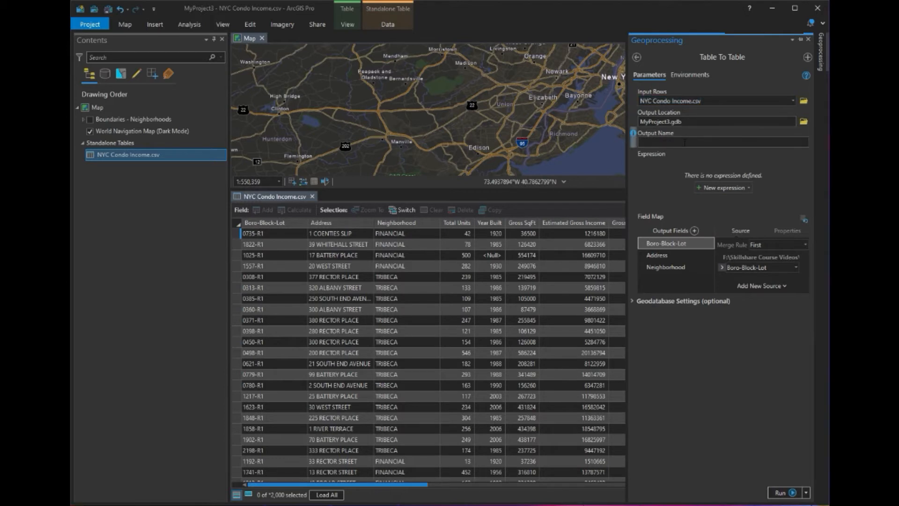
type("condoincome")
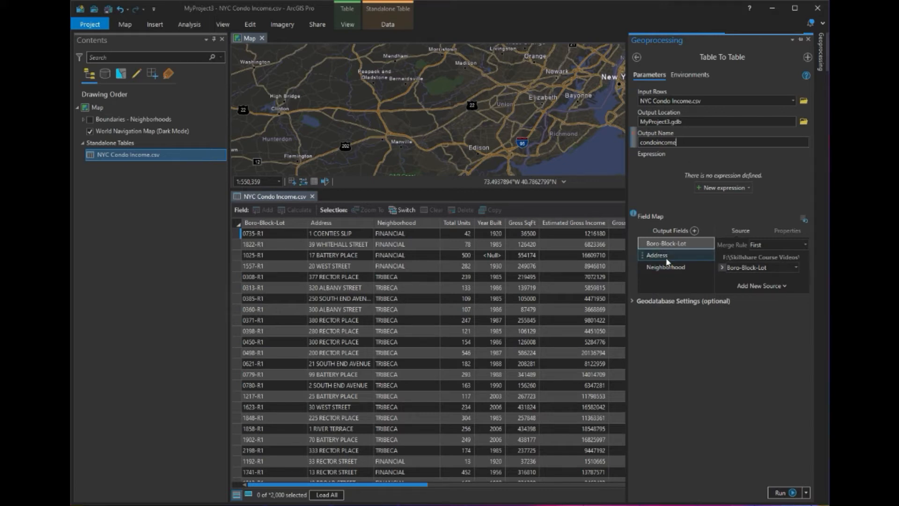
left_click(790, 498)
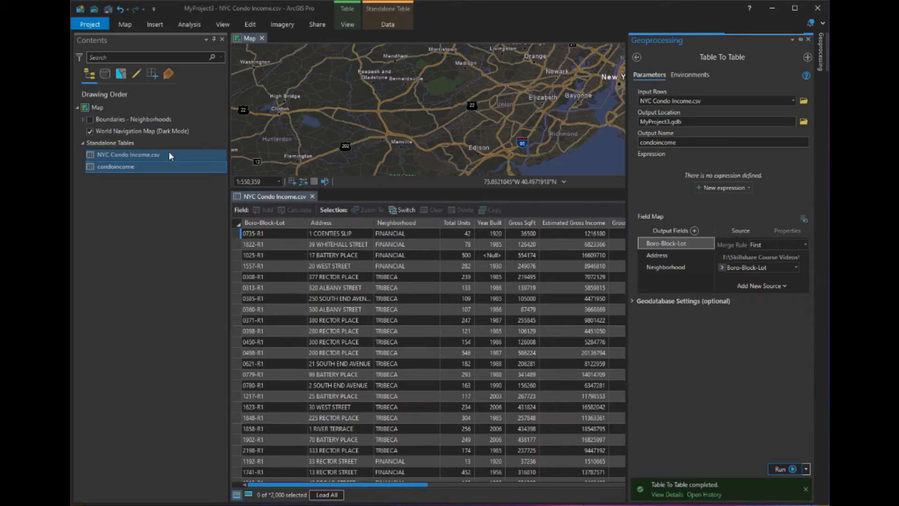
- Remove NYC Condo Income.csv from the map and open the condoincome attribute table
left_click(142, 158)
right_click(145, 157)
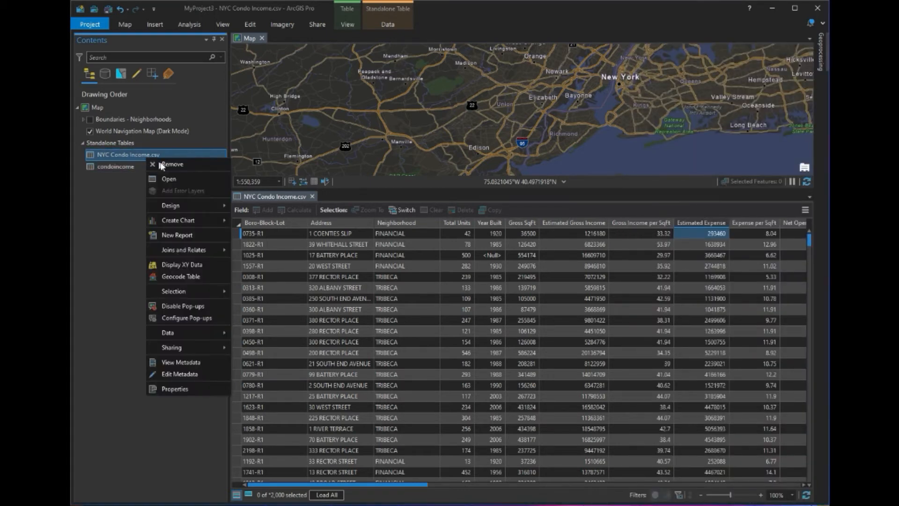
left_click(167, 165)
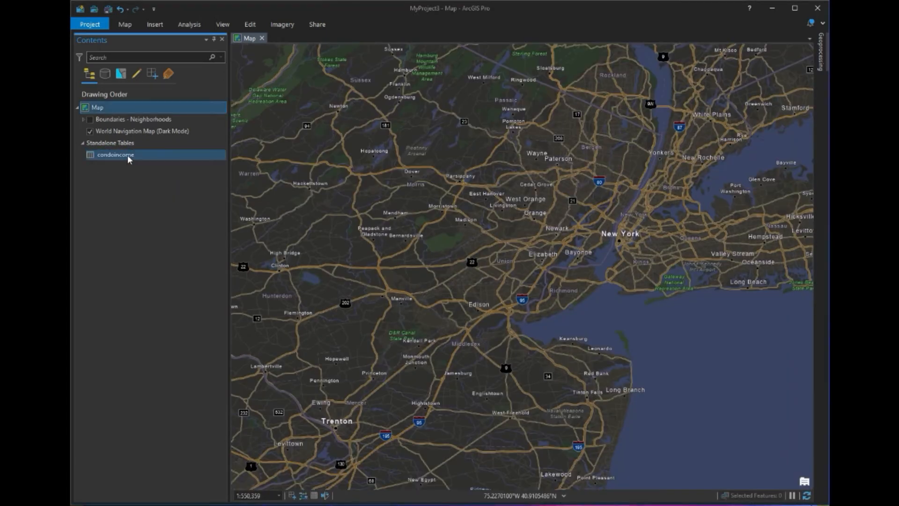
right_click(154, 155)
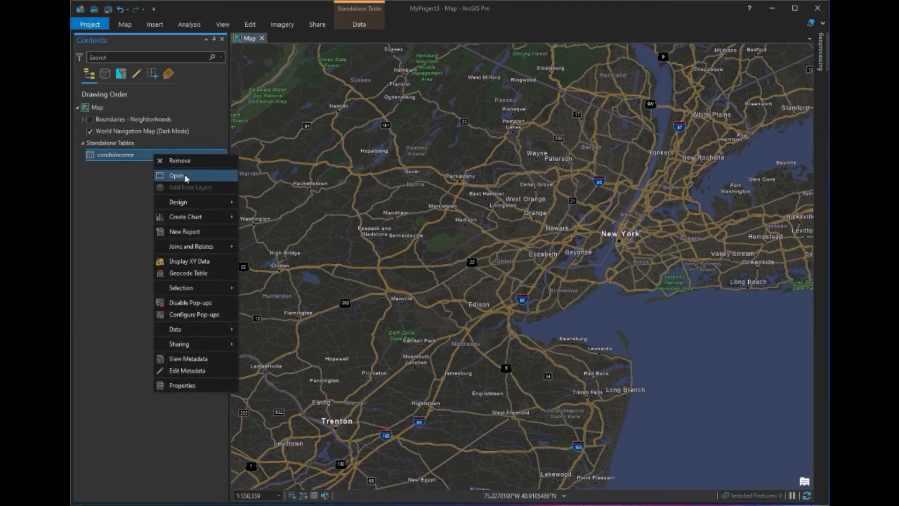
left_click(176, 175)
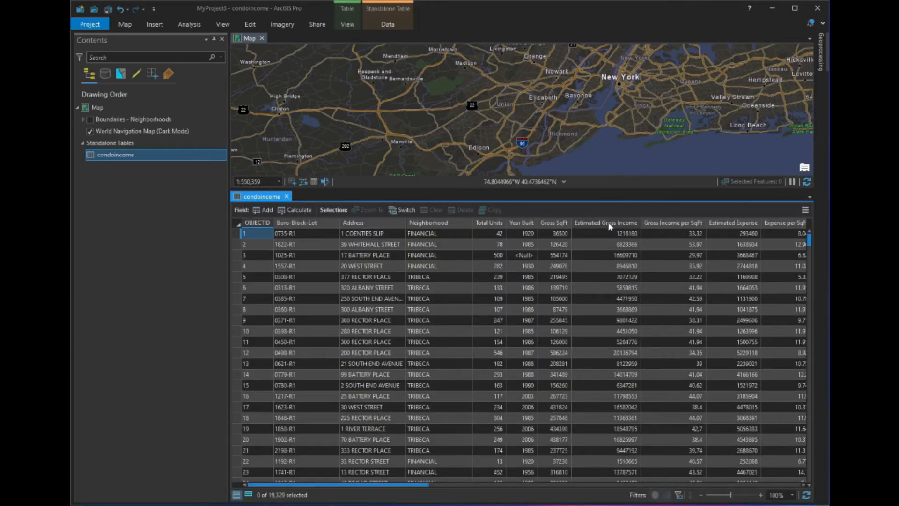
- Add a new field named Net_earnings with the alias NET Earnings to the condoincome table's field design
left_click(144, 154)
right_click(144, 155)
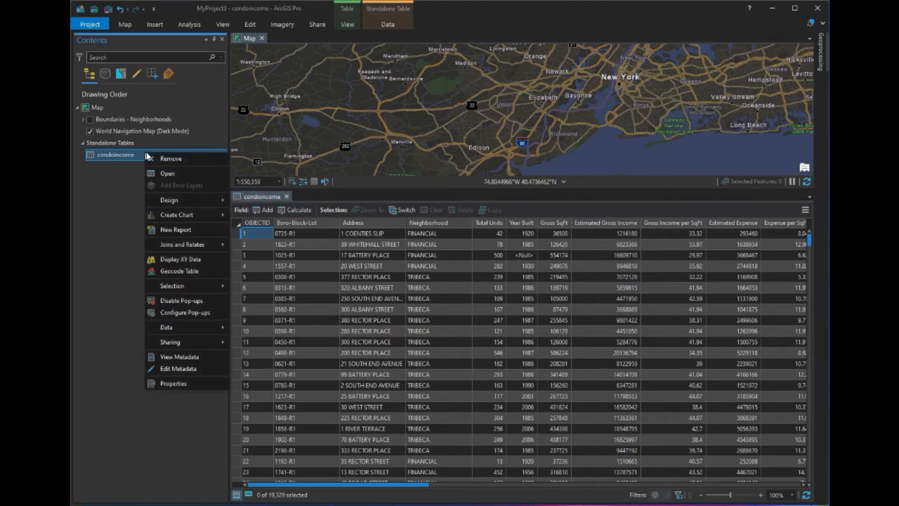
mouse_move(182, 196)
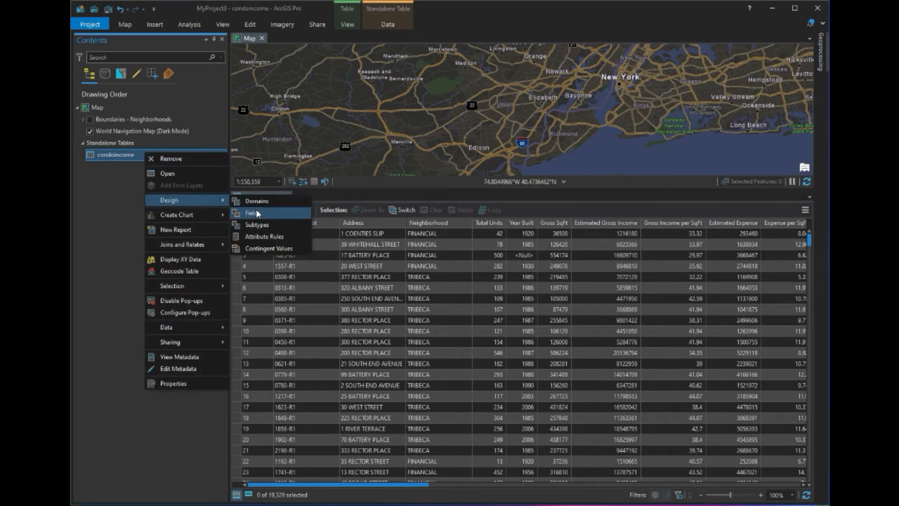
left_click(253, 210)
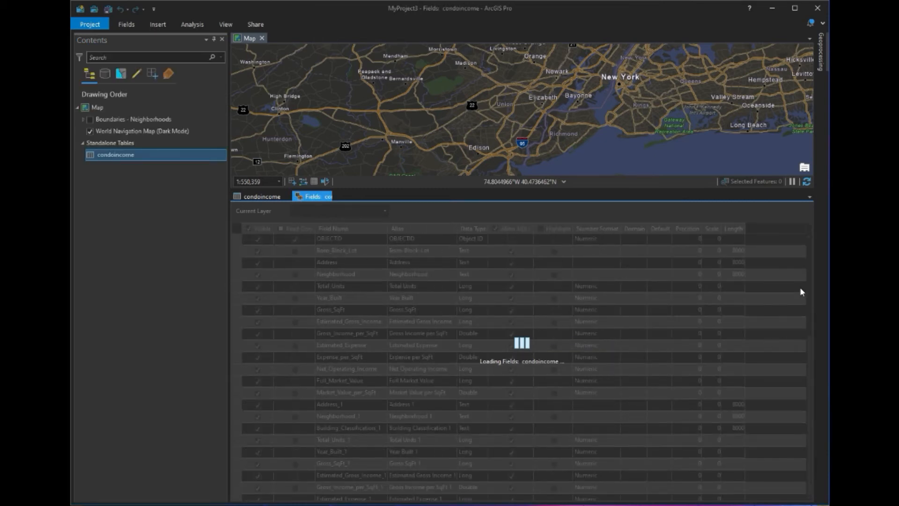
scroll(611, 386, "down", 4)
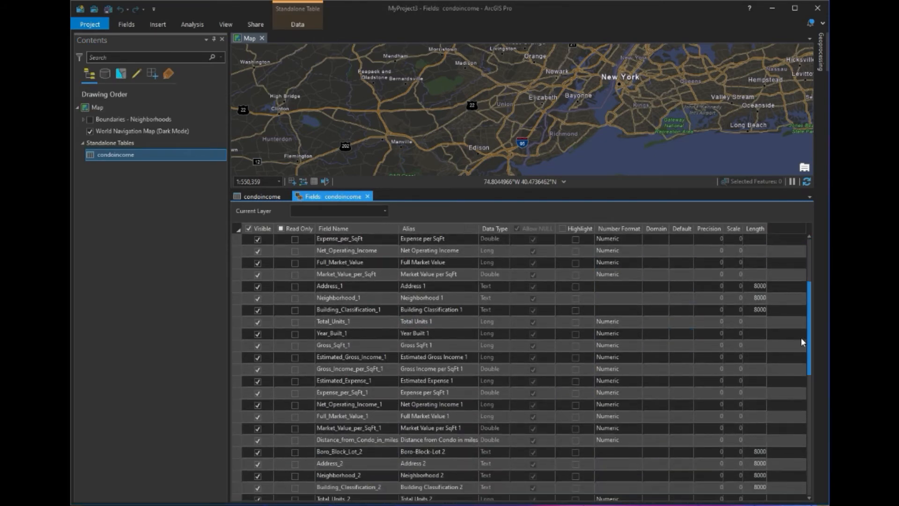
left_click_drag(808, 338, 811, 380)
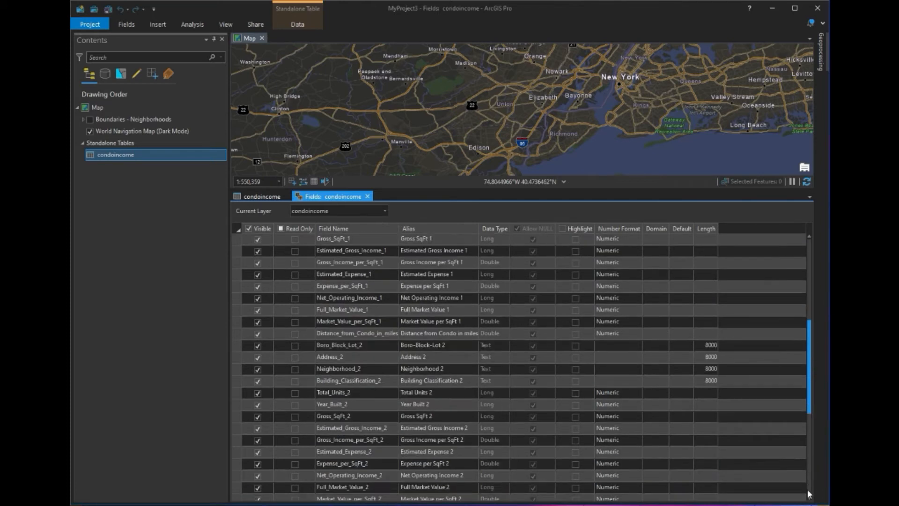
left_click(808, 493)
left_click(279, 491)
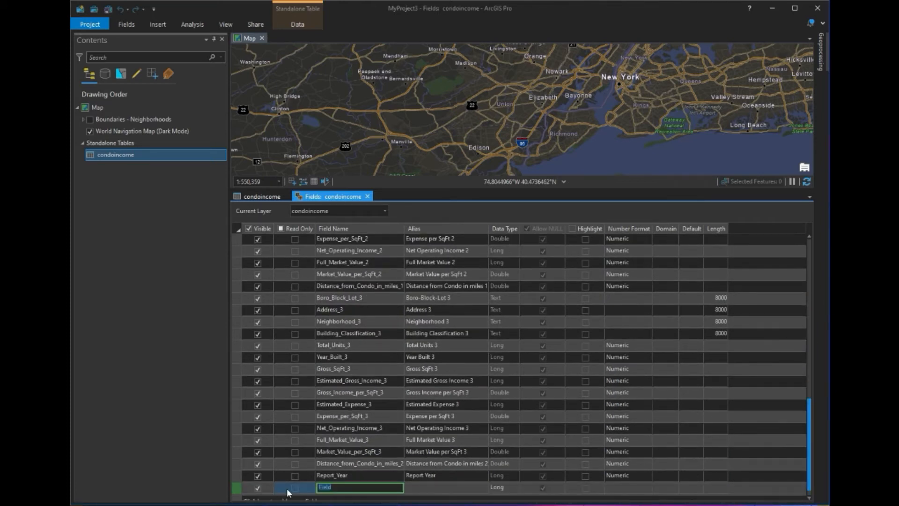
type("Net_earnings")
left_click(425, 485)
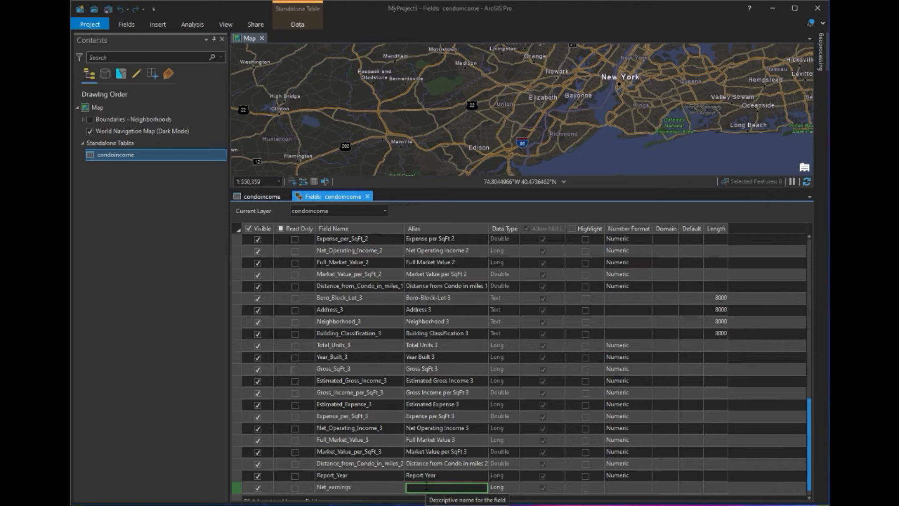
type("NET Earning")
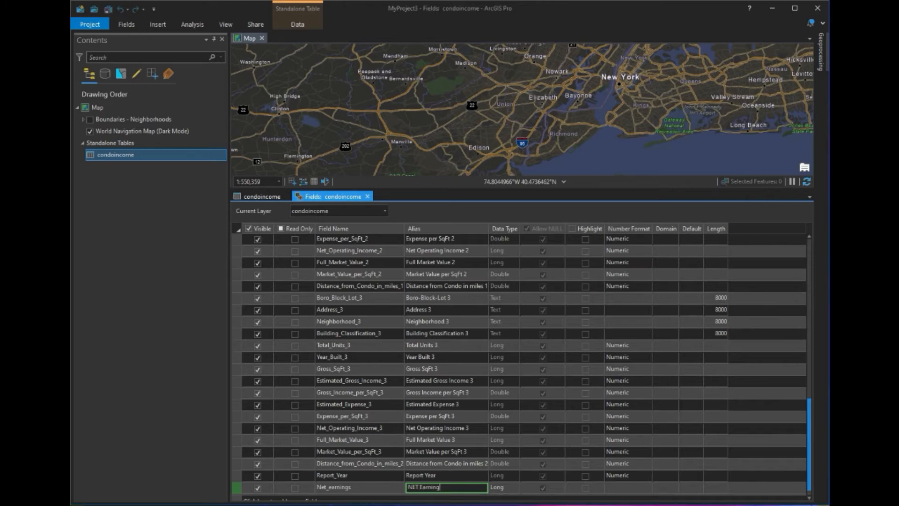
- Set the Net_earnings field's data type to Double and its number format category to Numeric
left_click(503, 489)
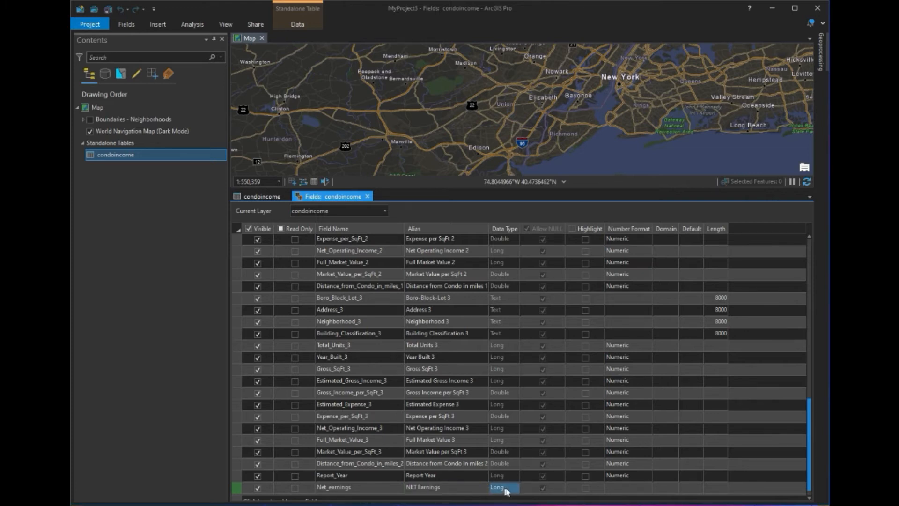
left_click(514, 487)
left_click(505, 432)
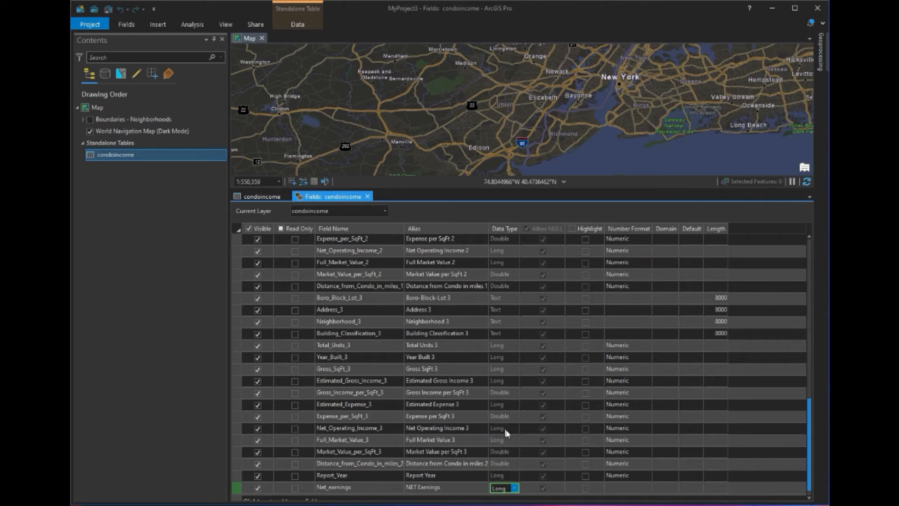
left_click(627, 487)
left_click(648, 488)
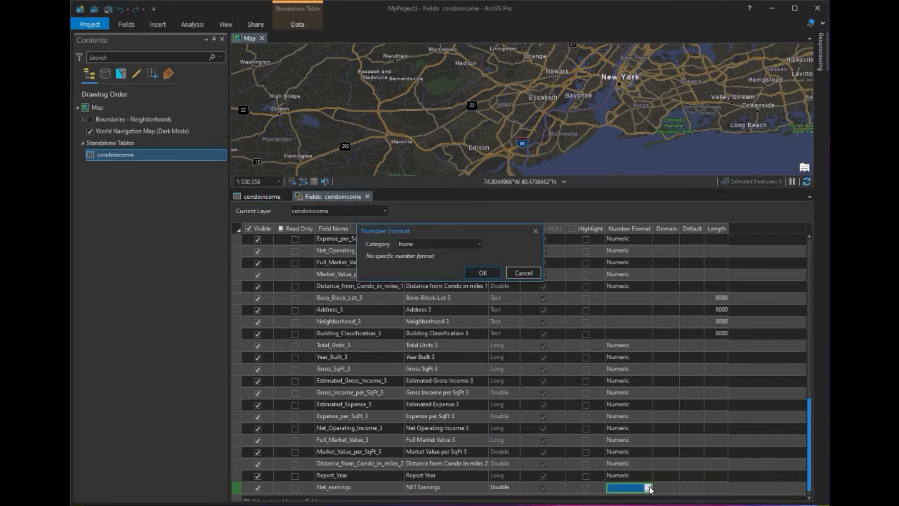
left_click(470, 245)
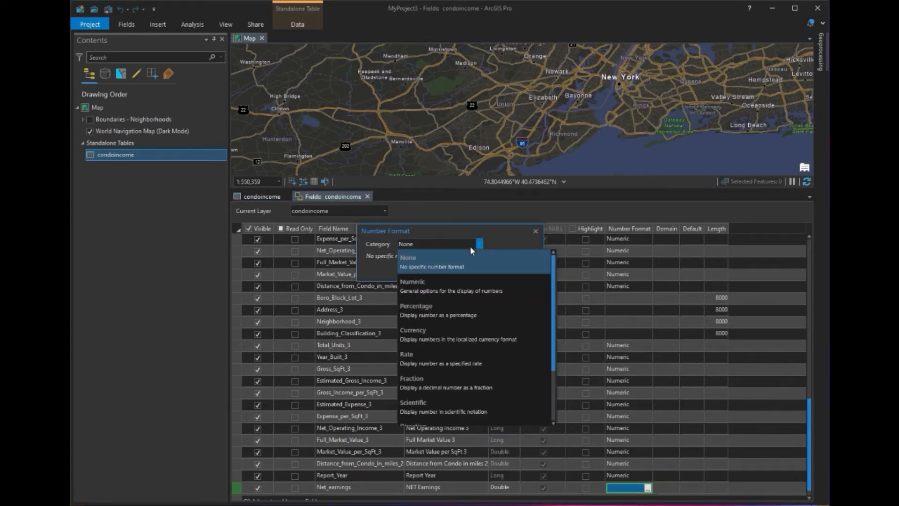
left_click(464, 277)
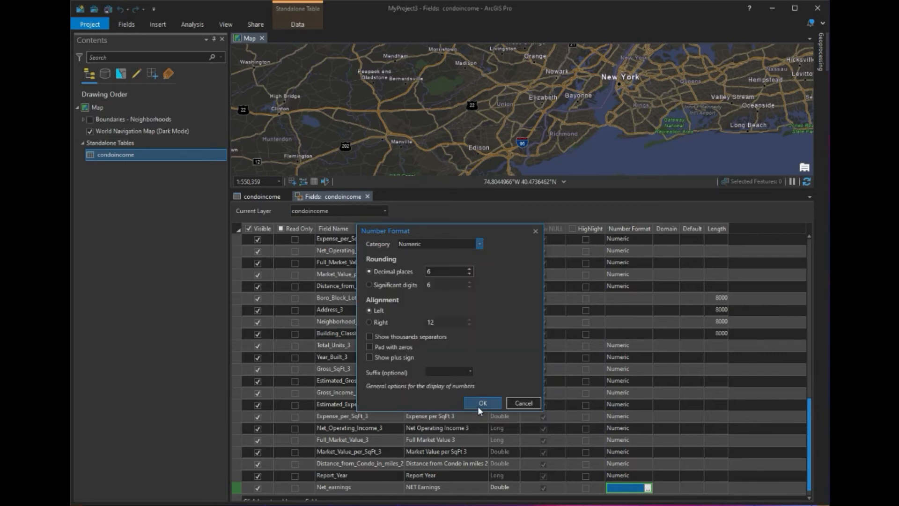
left_click(479, 405)
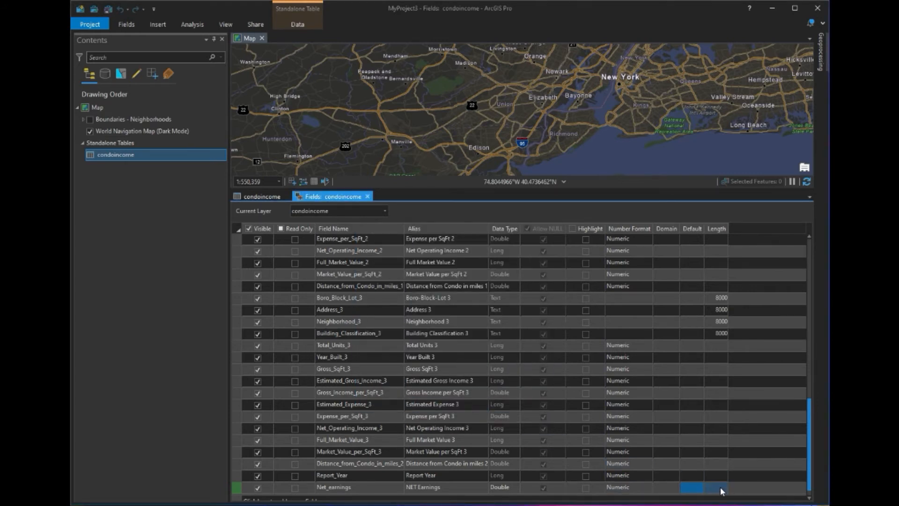
- Save the new Net_earnings field to the condoincome table and close its field design view
scroll(720, 486, "down", 1)
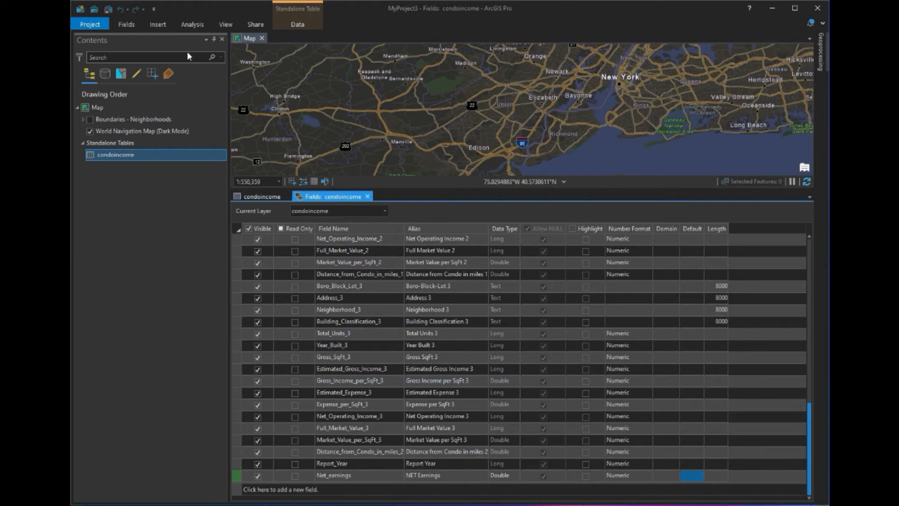
left_click(134, 24)
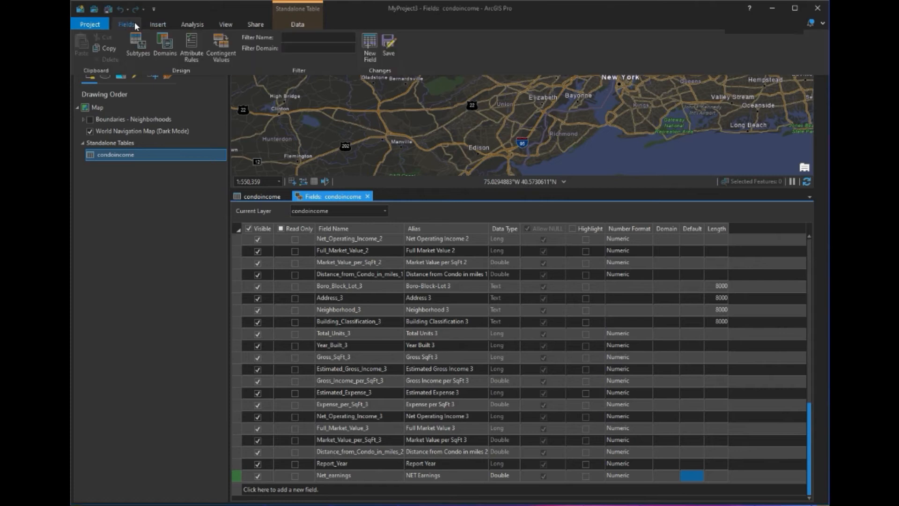
left_click(394, 42)
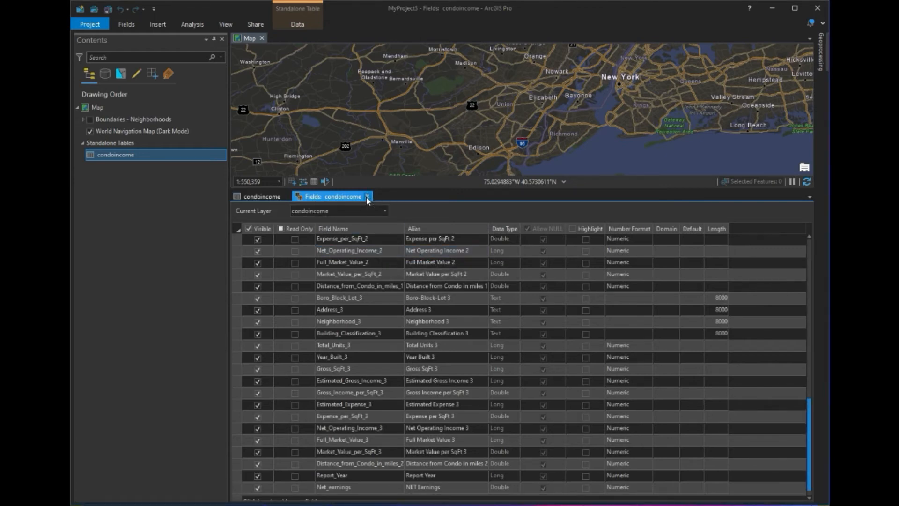
left_click(367, 196)
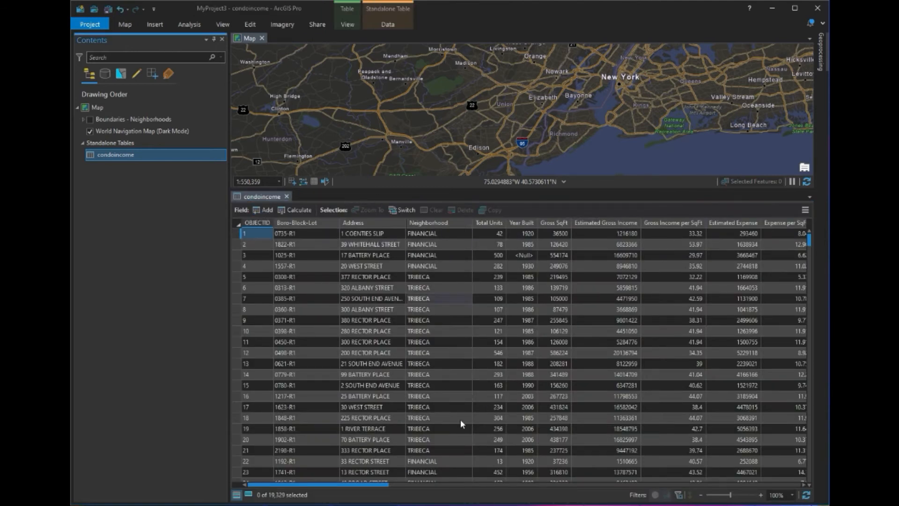
- Close the condoincome attribute table and reopen it from the standalone tables
left_click_drag(383, 488, 404, 488)
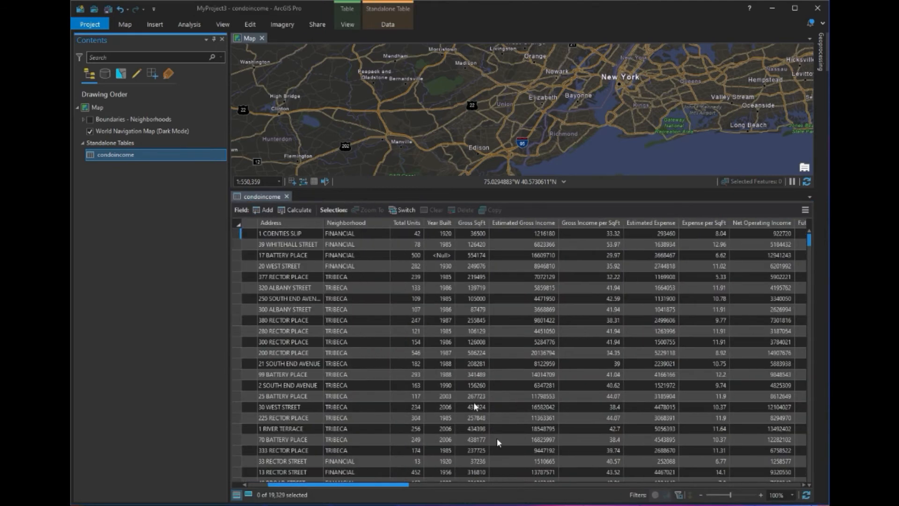
left_click(287, 196)
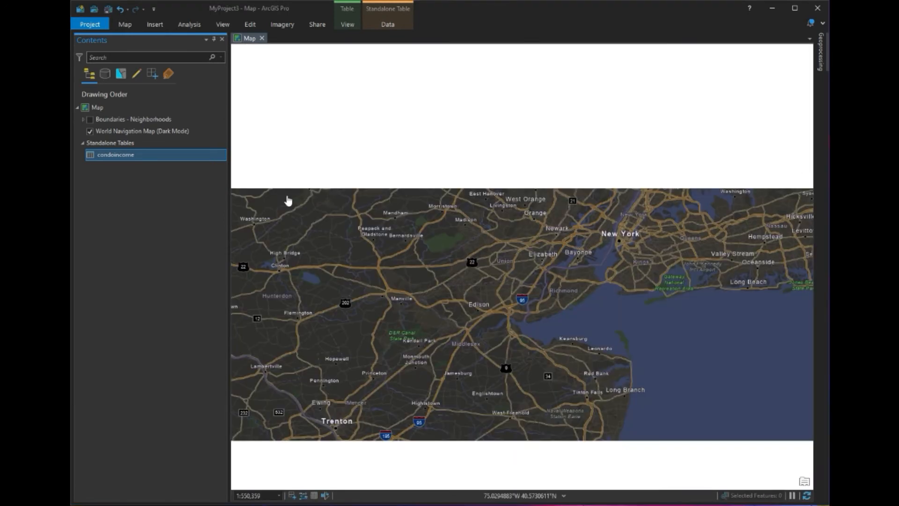
right_click(186, 153)
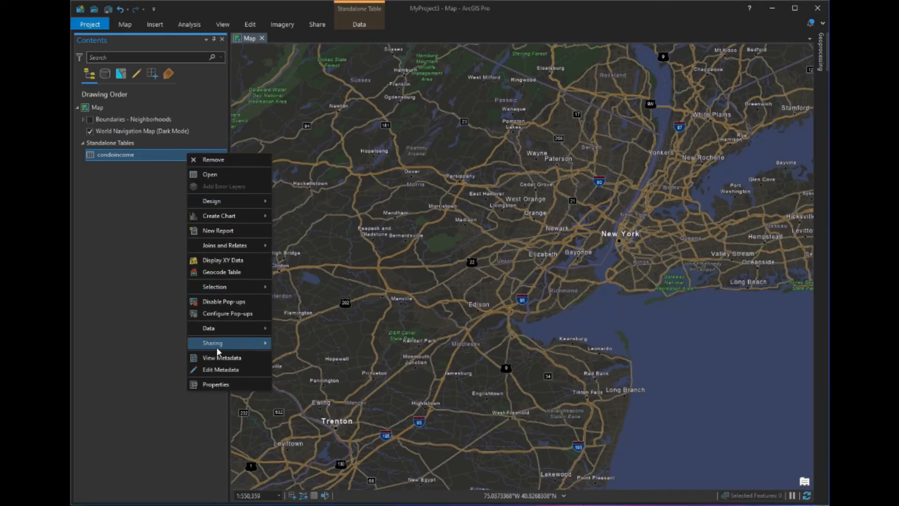
left_click(231, 179)
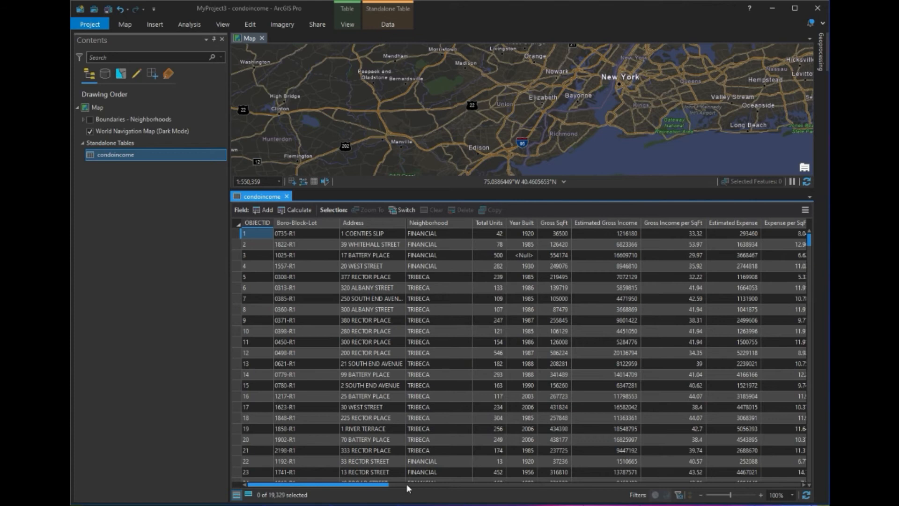
- Open the Calculate Field tool for the NET Earnings column at the end of the condoincome table
scroll(626, 483, "right", 5)
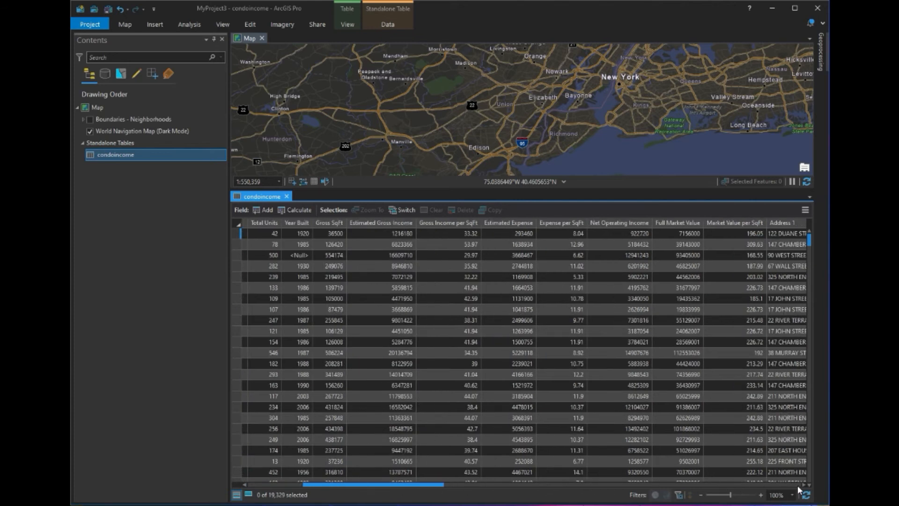
left_click(796, 485)
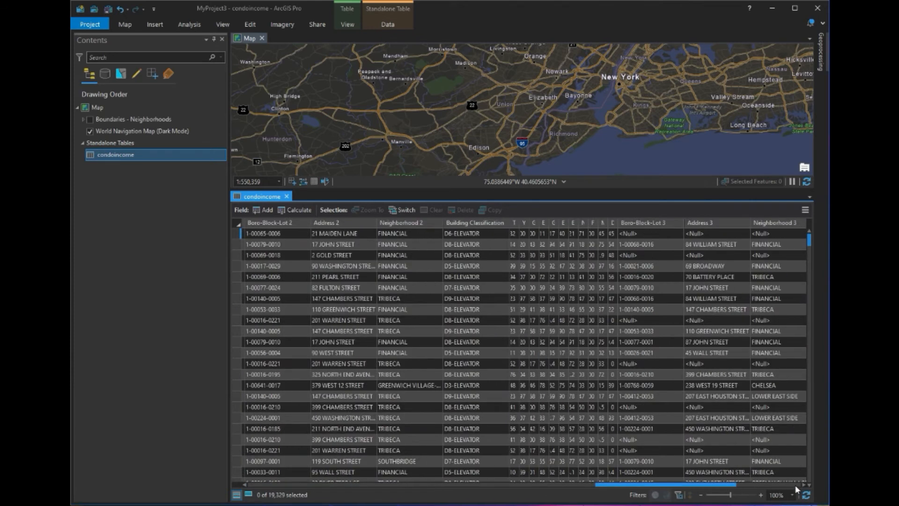
left_click(795, 485)
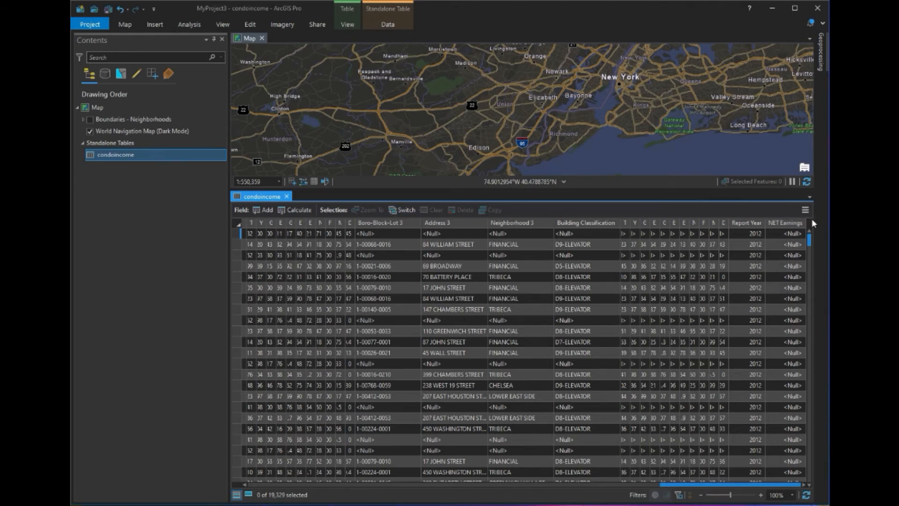
left_click(787, 223)
right_click(786, 222)
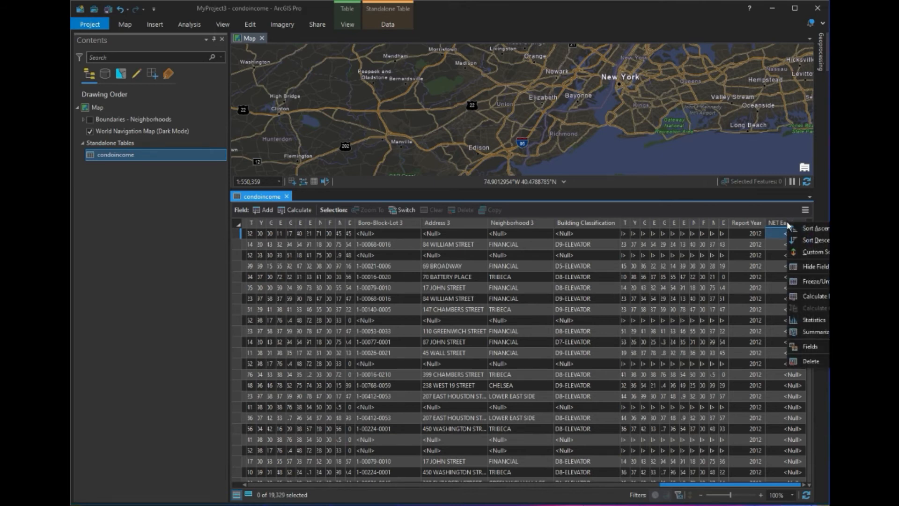
left_click(816, 296)
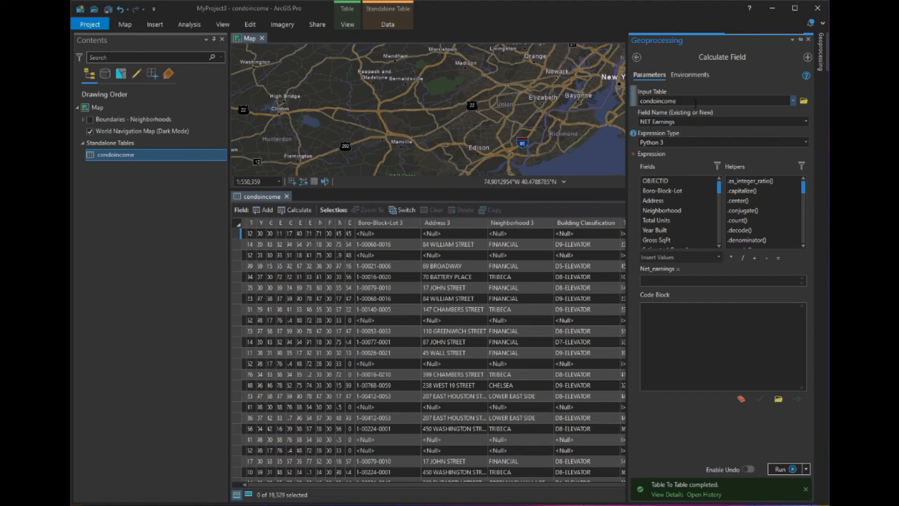
- Calculate Net_earnings in Python 3 as !Estimated_Gross_Income! - !Estimated_Expense!, validating the expression before running the tool
left_click(683, 277)
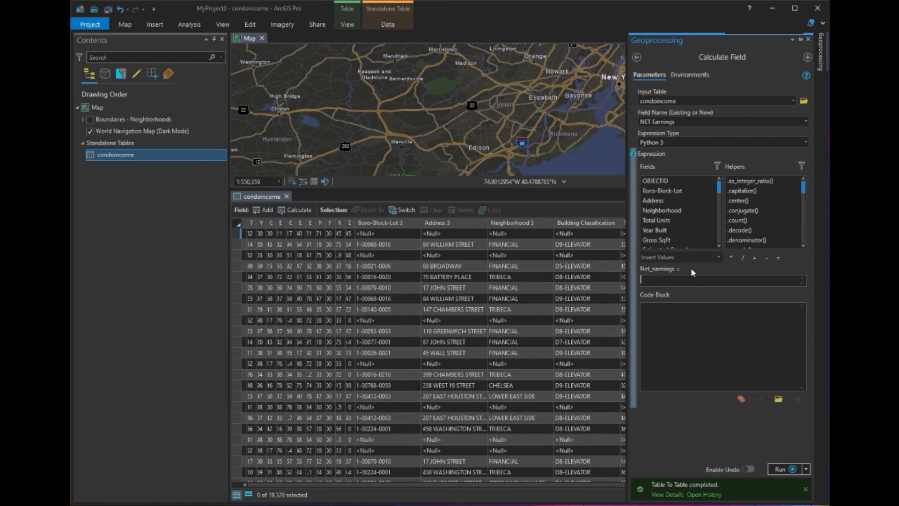
scroll(716, 212, "down", 1)
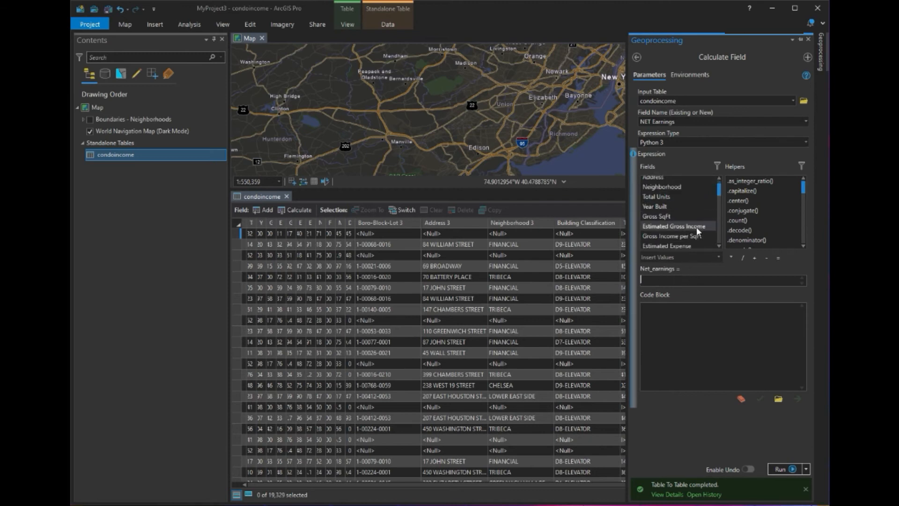
double_click(695, 226)
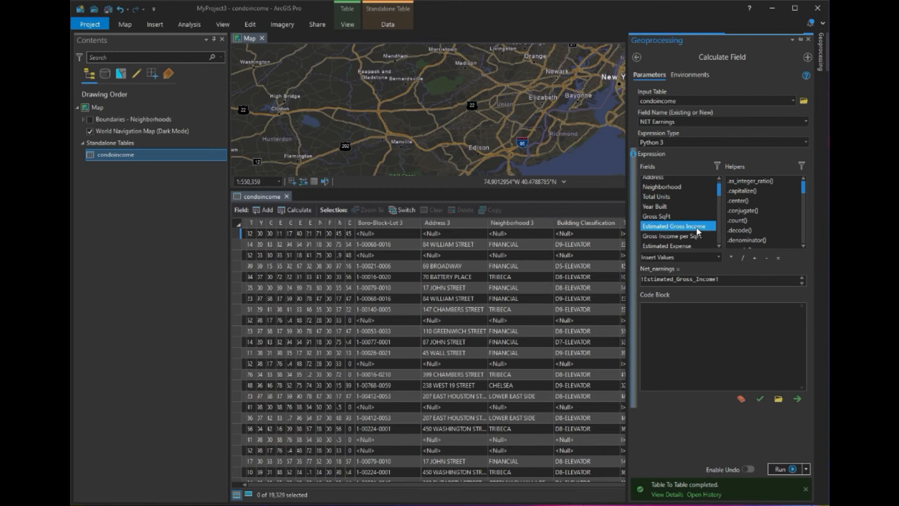
left_click(766, 258)
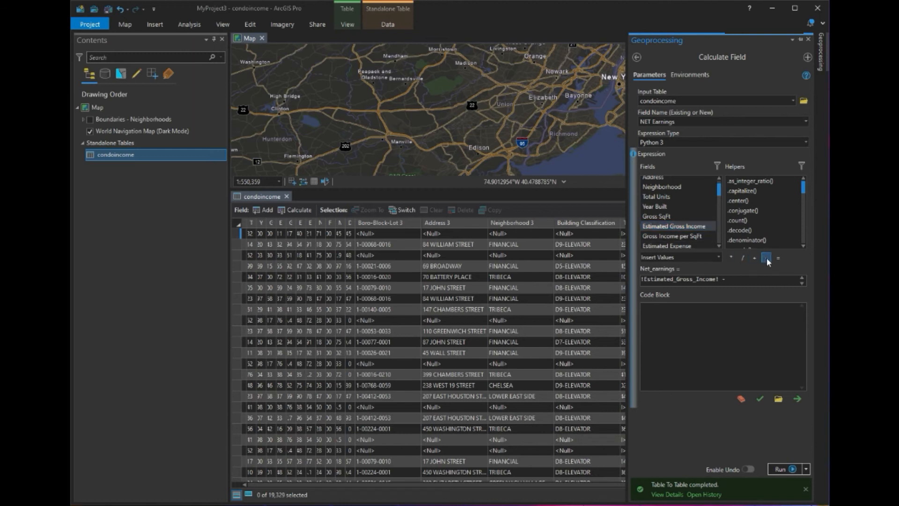
left_click(690, 246)
double_click(690, 246)
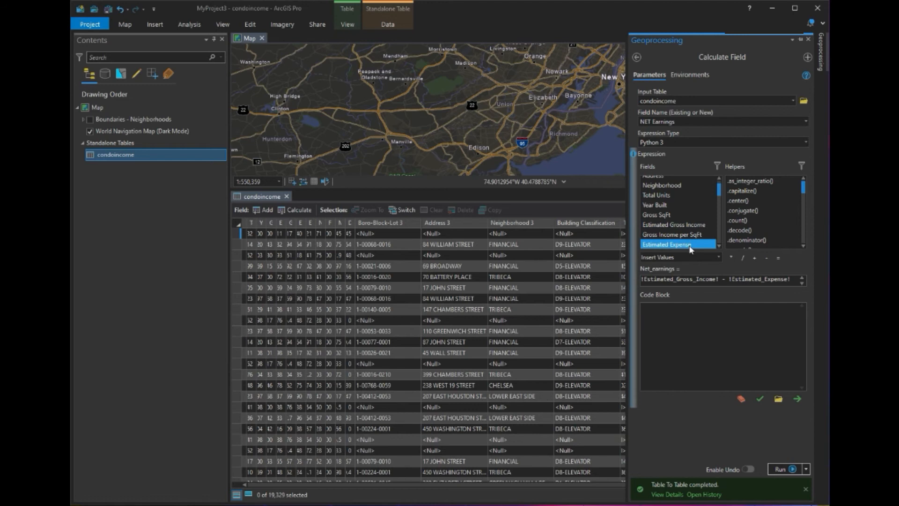
left_click(760, 399)
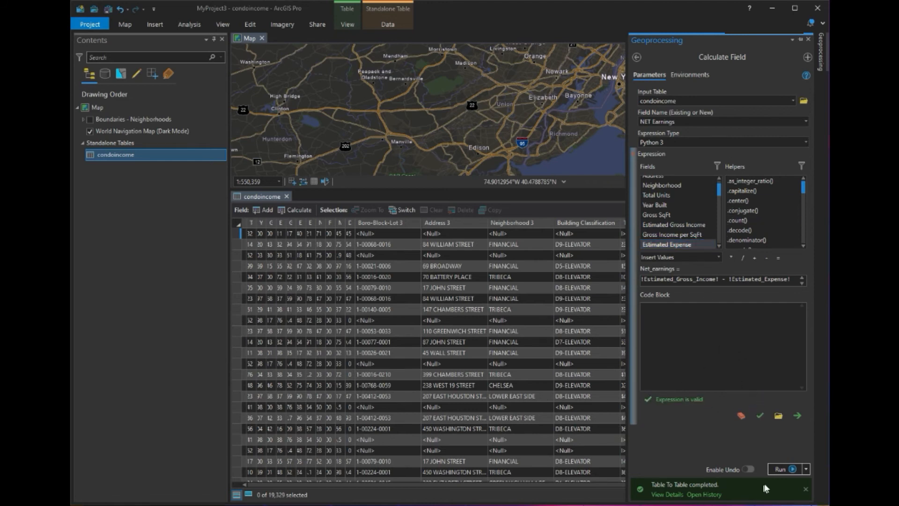
left_click(781, 469)
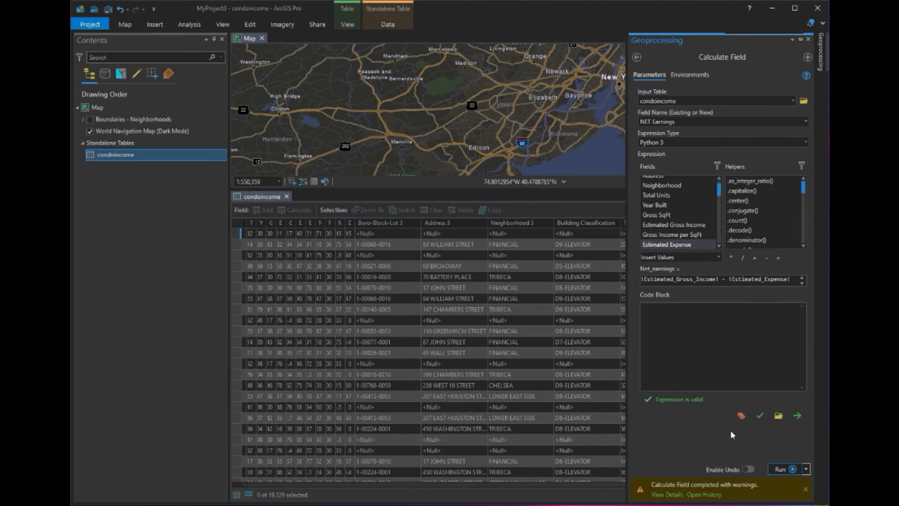
- Review the run details of the Calculate Field operation and close the report
left_click(668, 495)
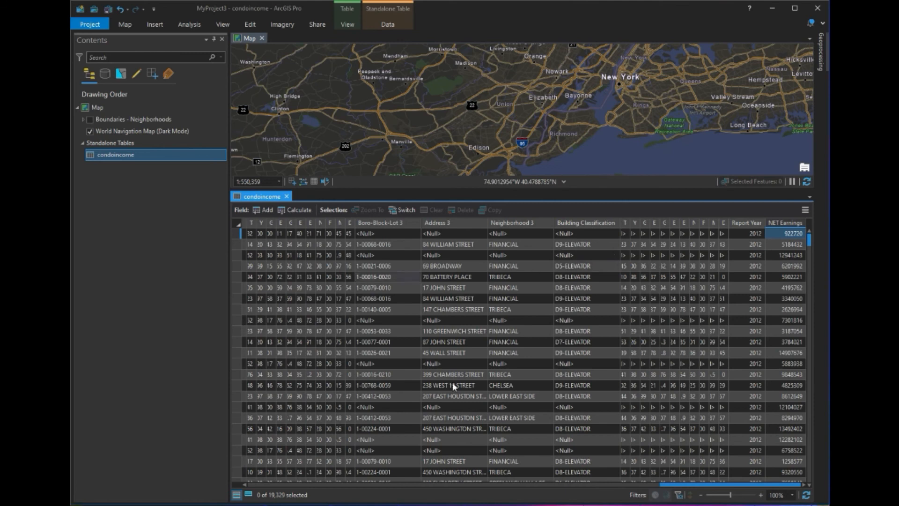
left_click(819, 51)
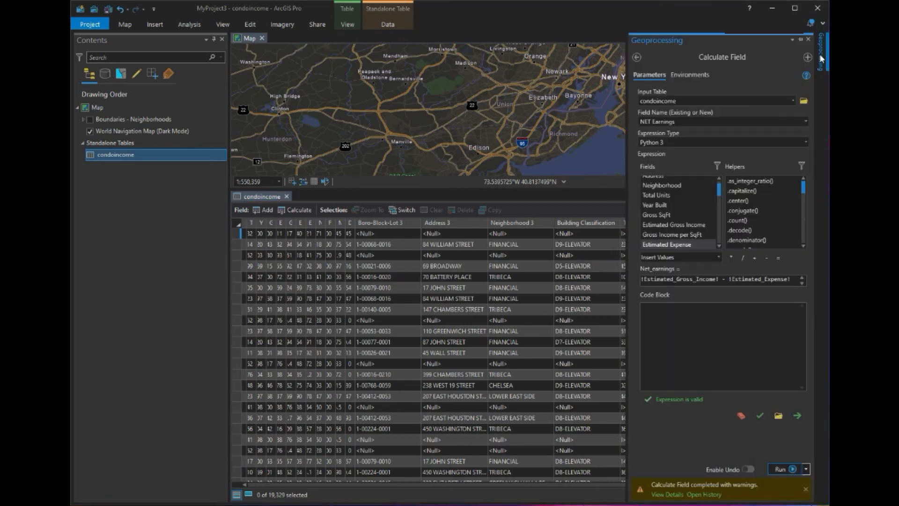
left_click(661, 495)
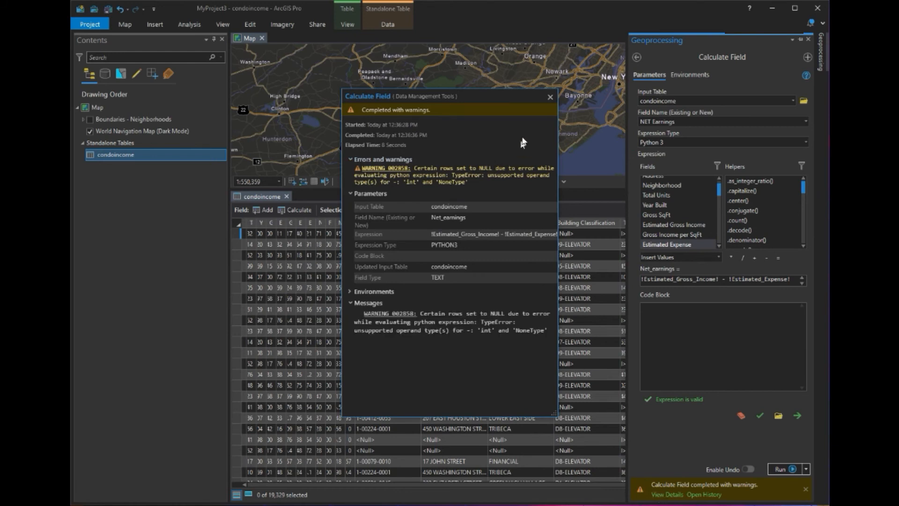
left_click(551, 97)
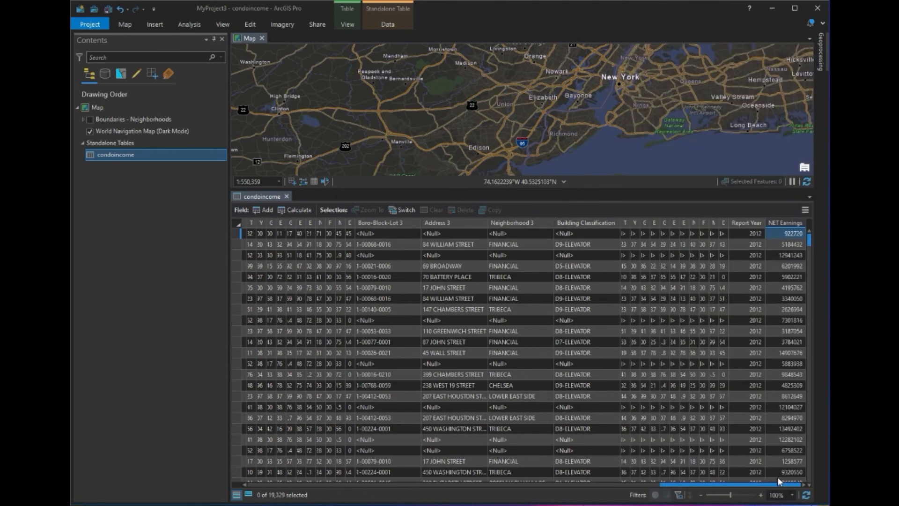
- Narrow the Report Year column and examine the calculated values in the NET Earnings column
left_click(792, 223)
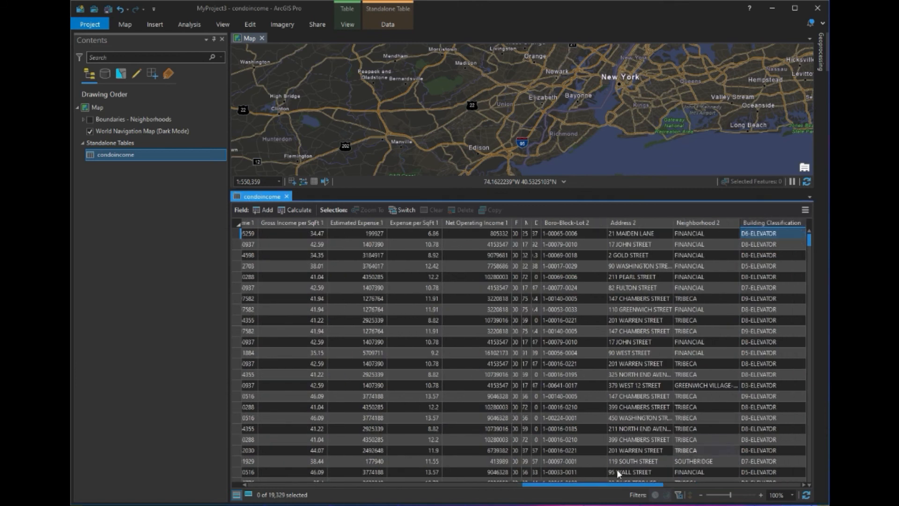
left_click_drag(602, 484, 769, 485)
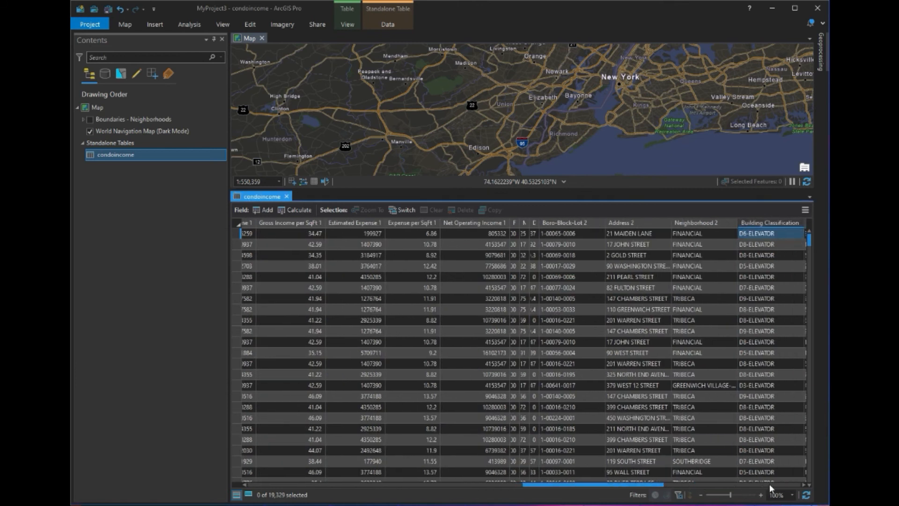
left_click(800, 485)
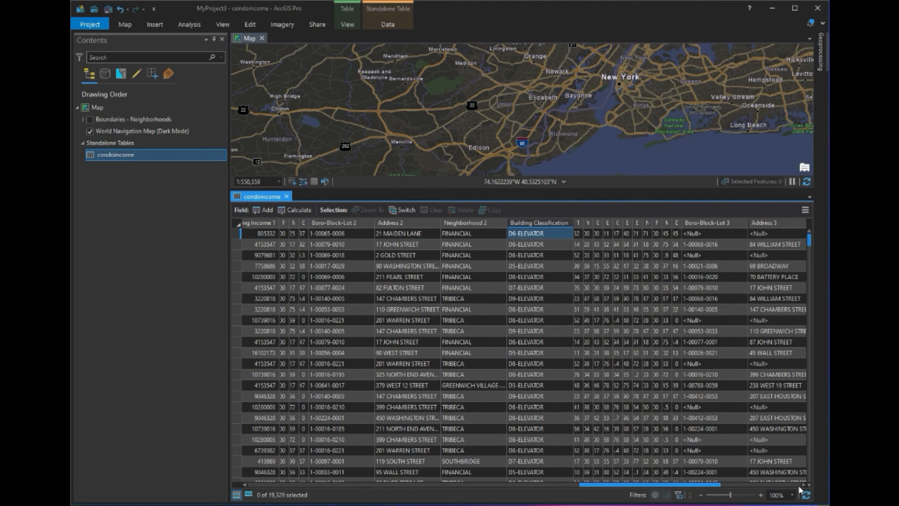
left_click(725, 485)
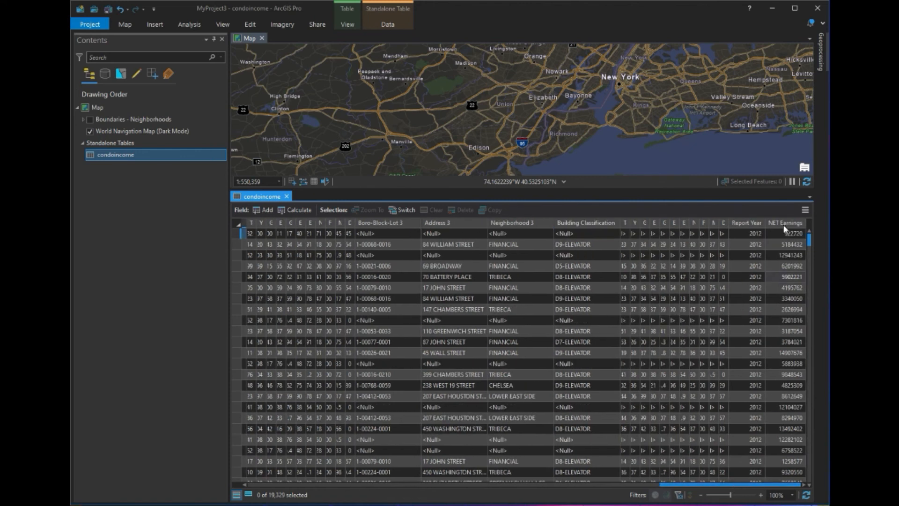
left_click_drag(765, 223, 688, 225)
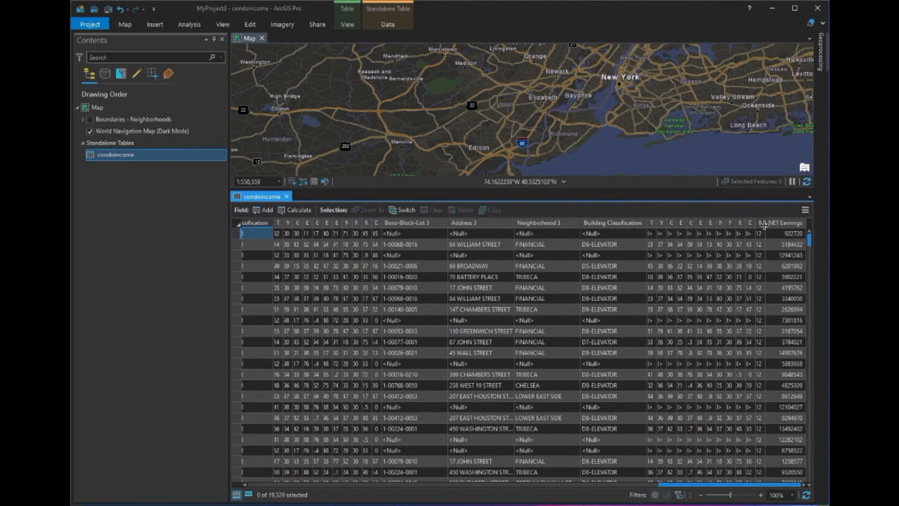
left_click(797, 225)
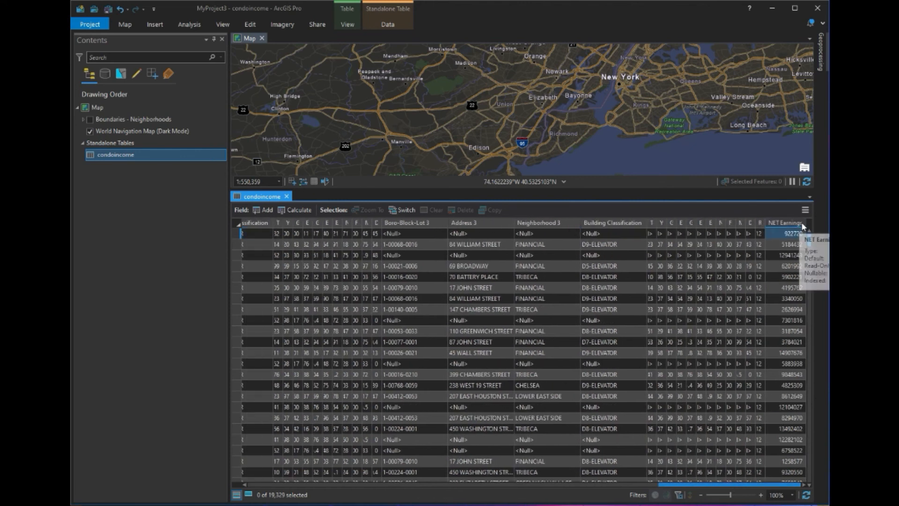
double_click(777, 236)
left_click(781, 277)
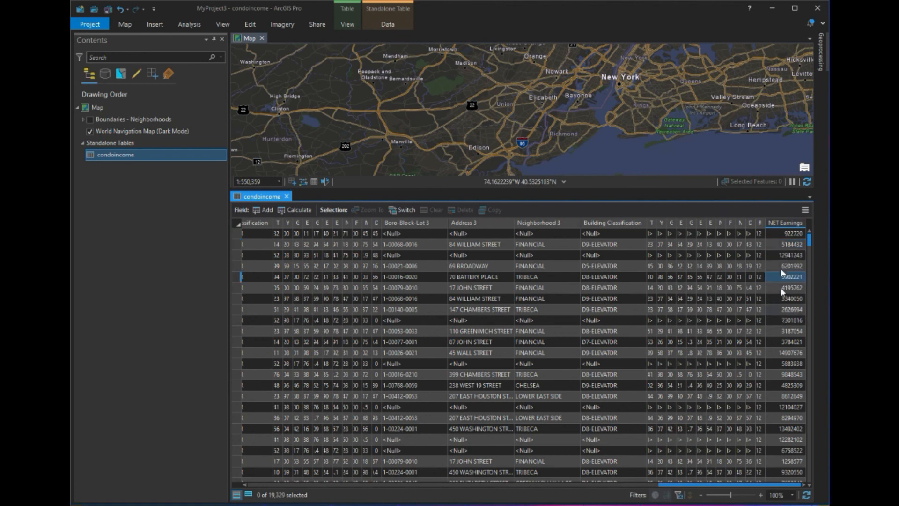